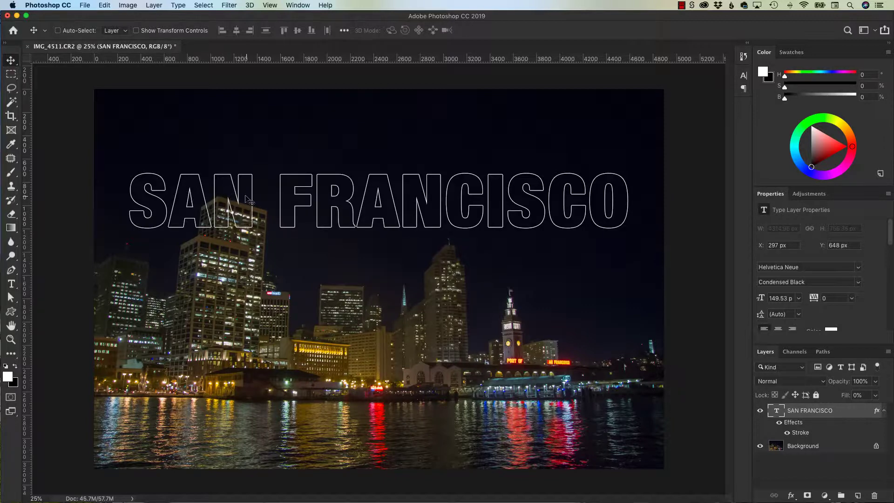
Nudge the outlined SAN FRANCISCO title slightly down and to the left
mouse_move(246, 203)
left_mouse_down()
mouse_move(230, 261)
mouse_move(249, 194)
left_mouse_up()
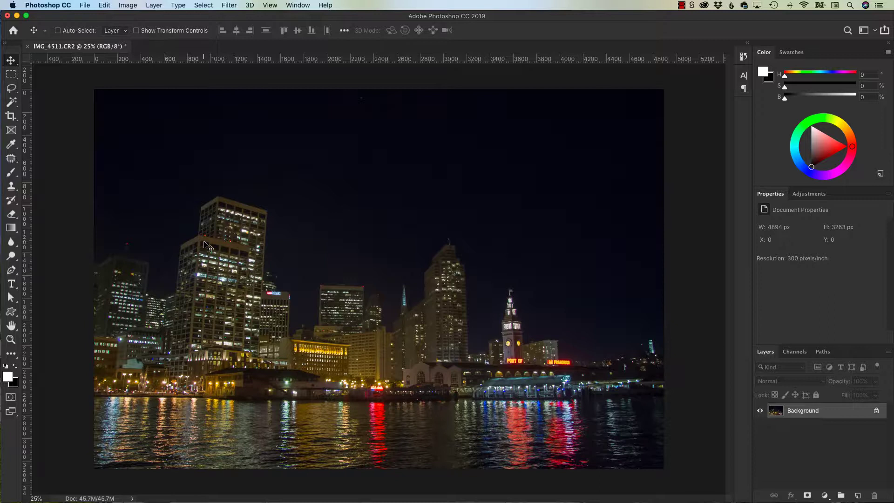
Add 'SAN FRANCISCO' as white 54 pt Helvetica Neue Condensed Black text in the upper-left sky
key("t")
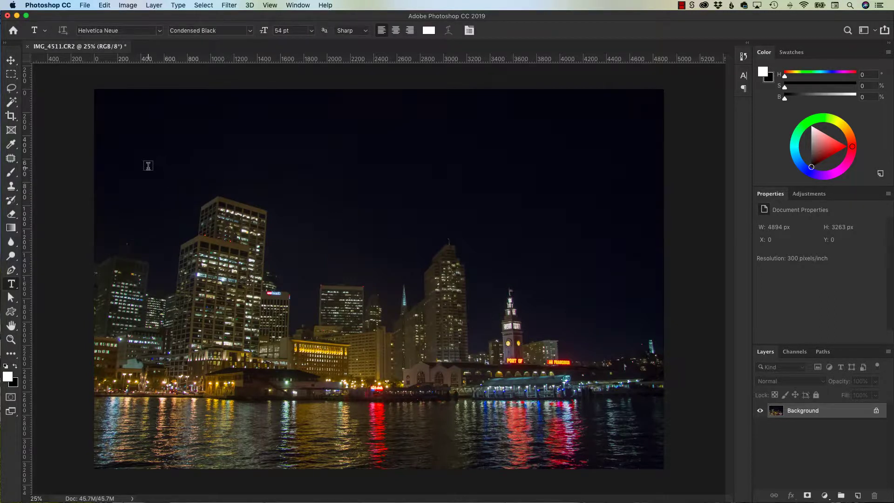
left_click(148, 166)
type("S")
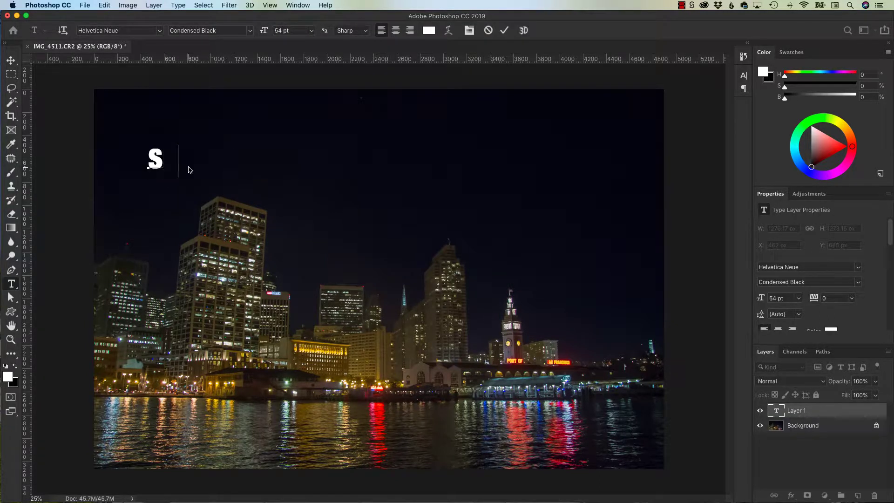
type("AN FRANCISCO")
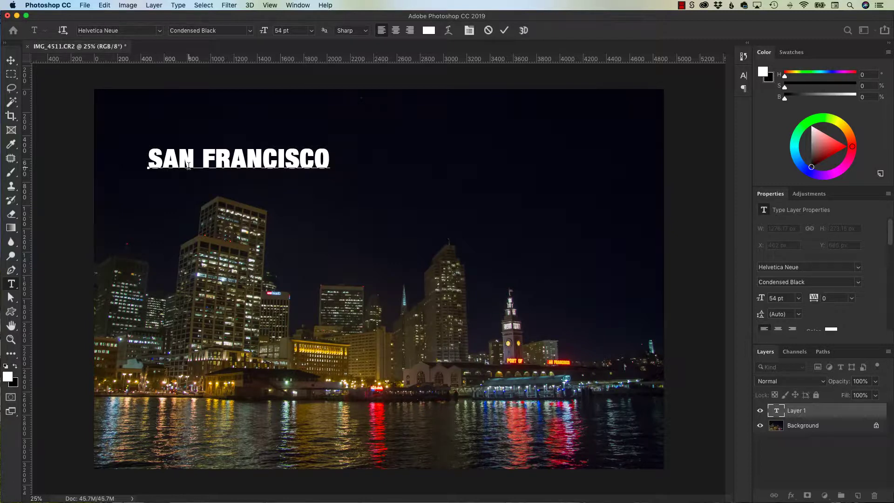
key("super")
key("super+Return")
left_click(293, 161)
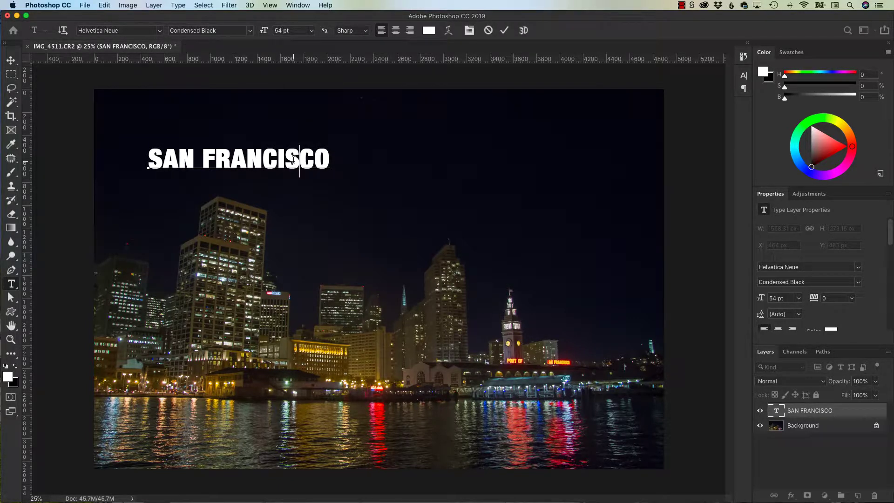
key("Right")
key("Right")
Show the macOS Keyboard Viewer and commit the SAN FRANCISCO text edit
left_click(835, 5)
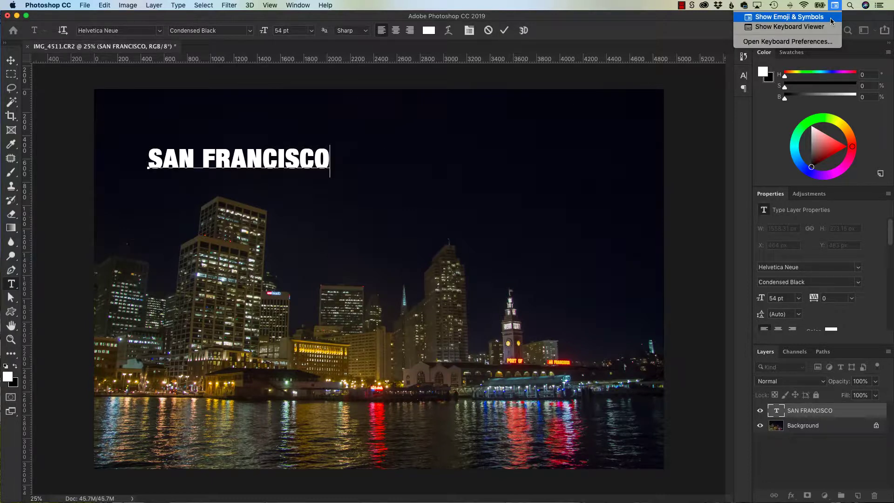
left_click(832, 18)
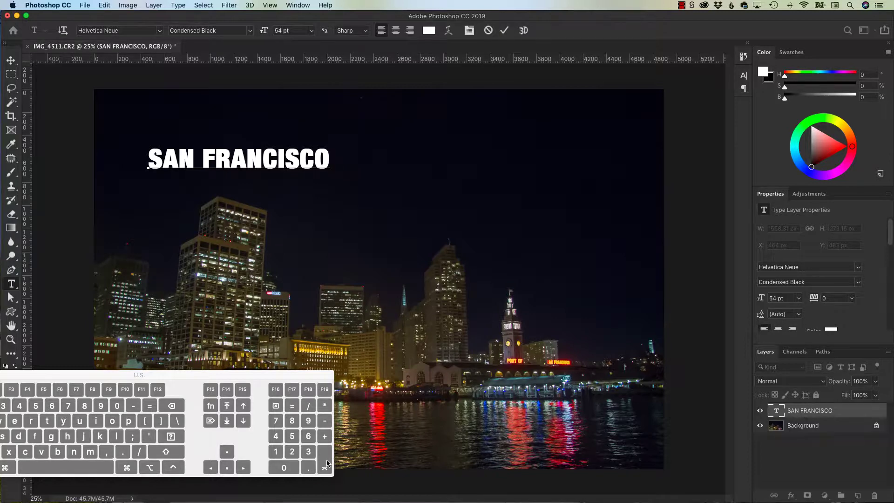
left_click(327, 463)
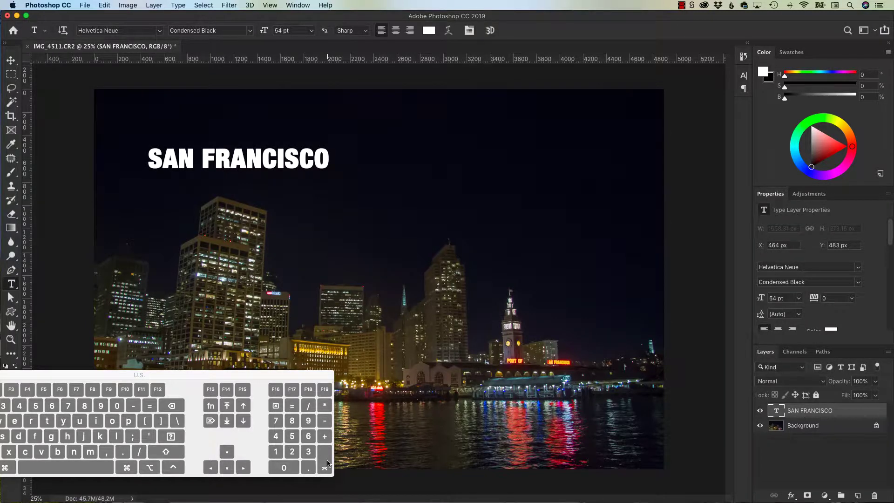
Re-edit and commit the SAN FRANCISCO text with Cmd+Enter, then hide the Keyboard Viewer
left_click(319, 175)
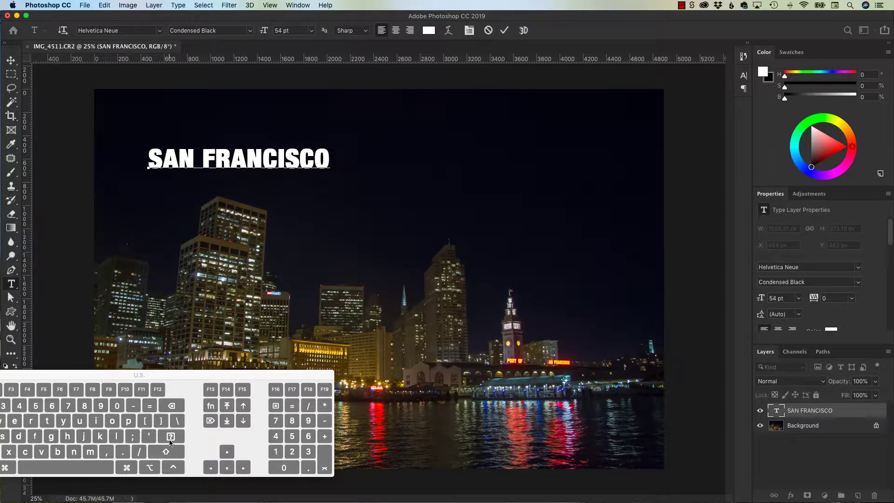
key("super")
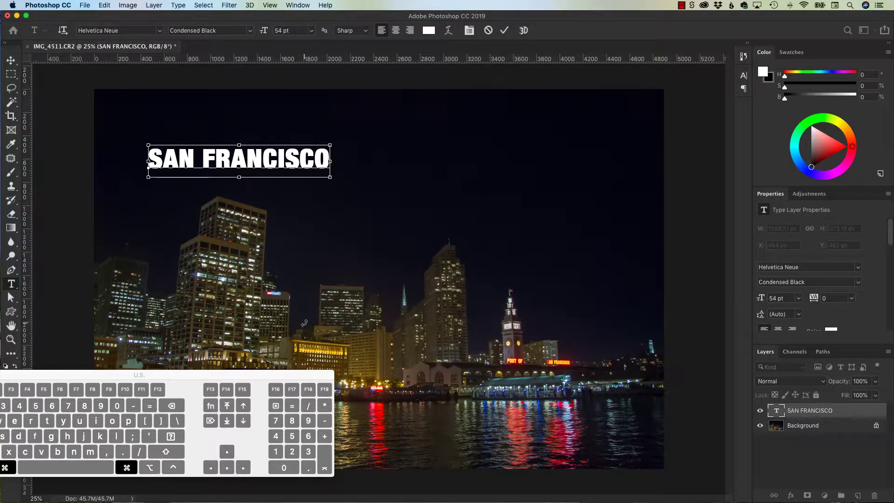
key("super+Return")
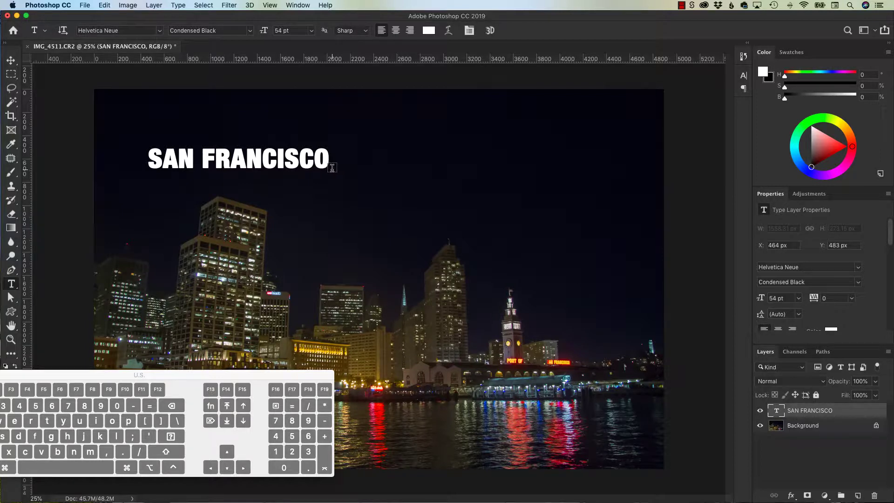
left_click(833, 6)
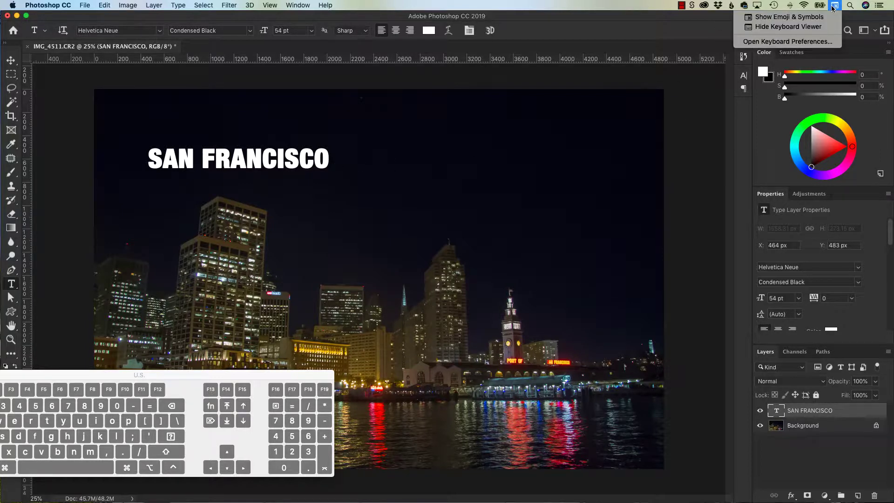
left_click(820, 26)
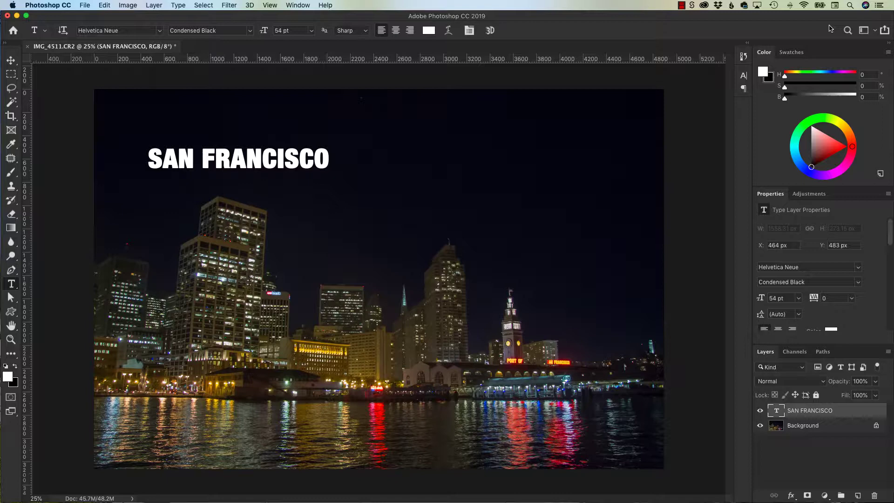
Scale SAN FRANCISCO up about 270% to 146.15 pt and move it down over the waterfront
key("v")
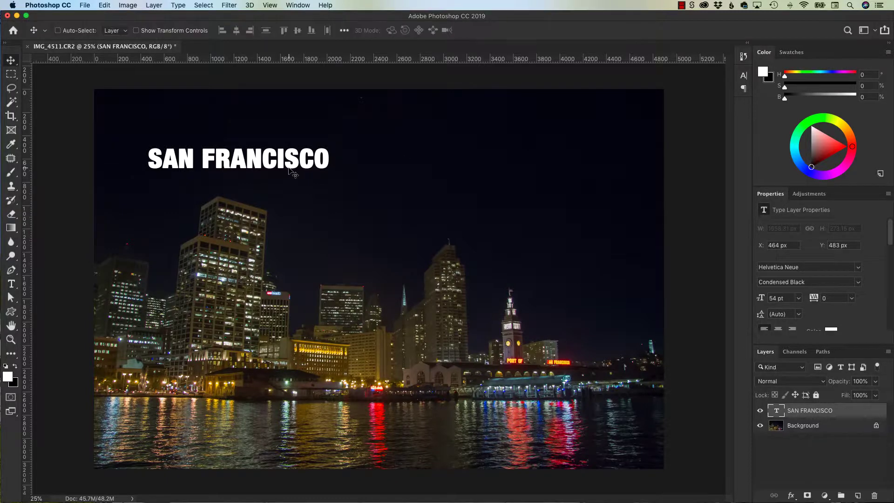
key("super+t")
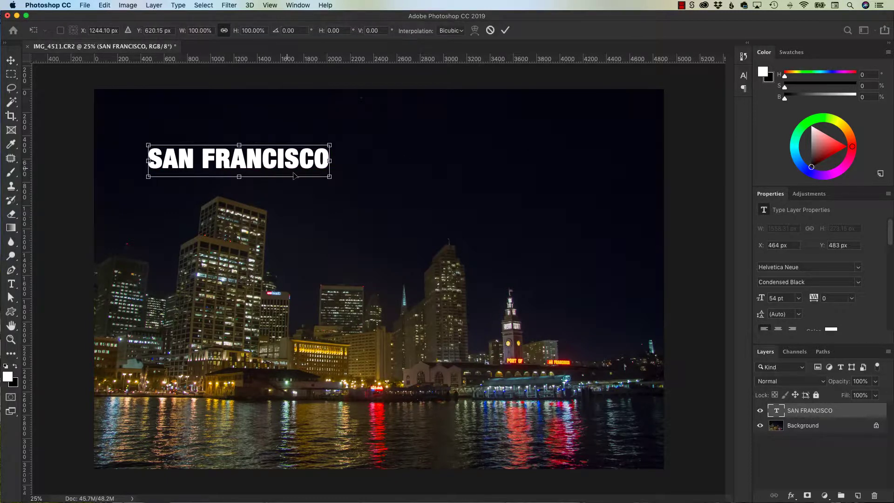
left_click_drag(328, 178, 597, 367)
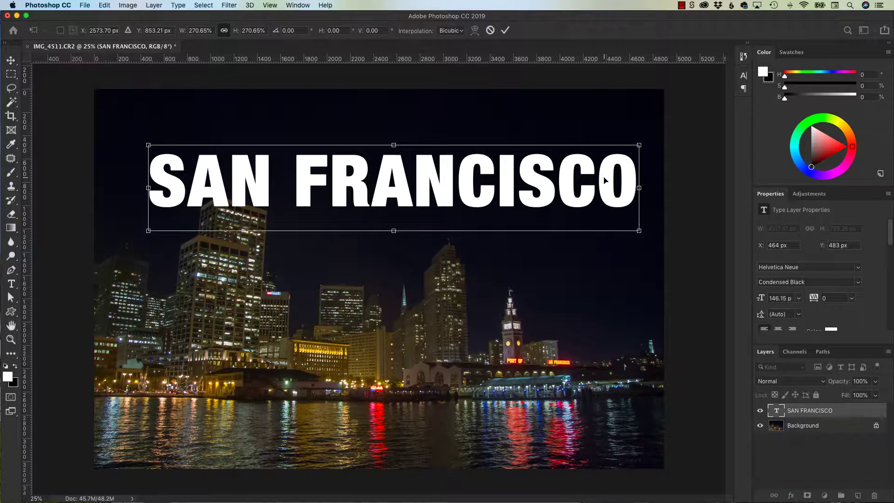
left_click_drag(604, 180, 582, 367)
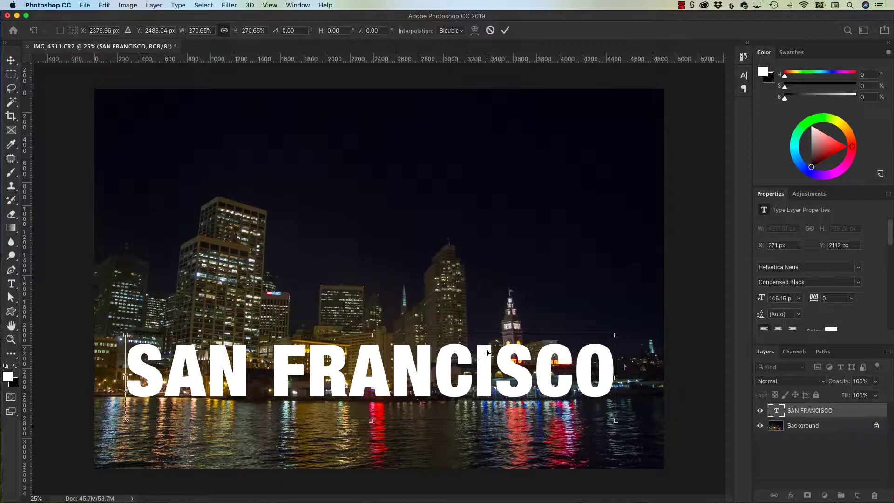
key("Return")
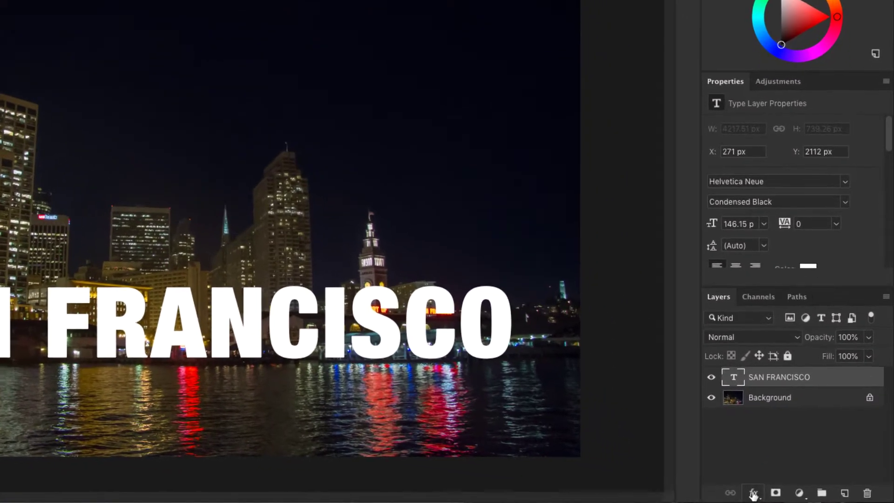
Add a 4 px white outside Stroke layer effect to the SAN FRANCISCO text
left_click(753, 494)
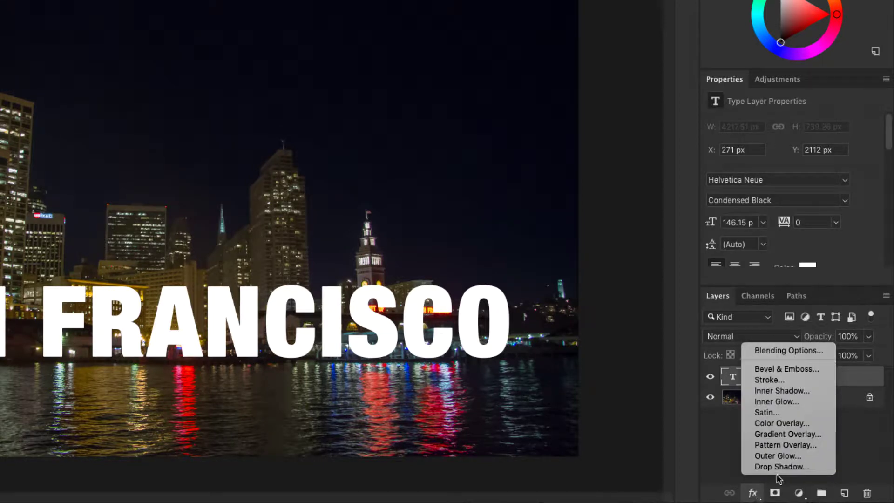
left_click(775, 380)
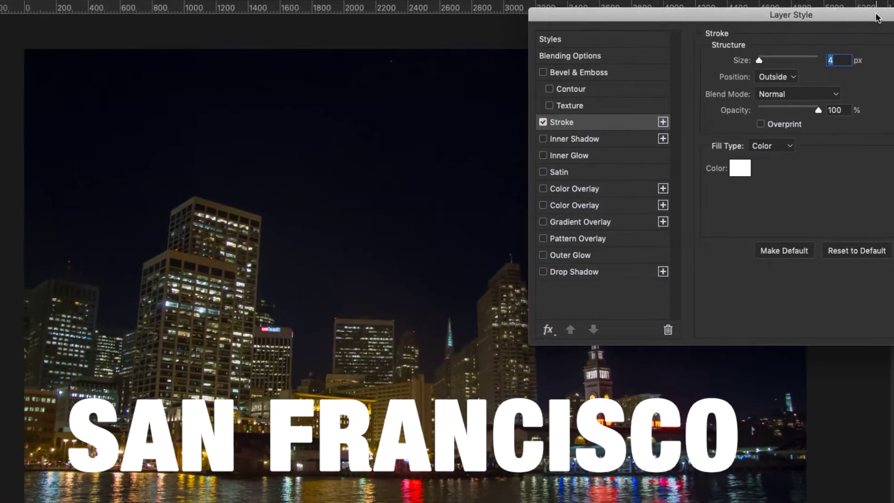
left_click_drag(815, 7, 445, 45)
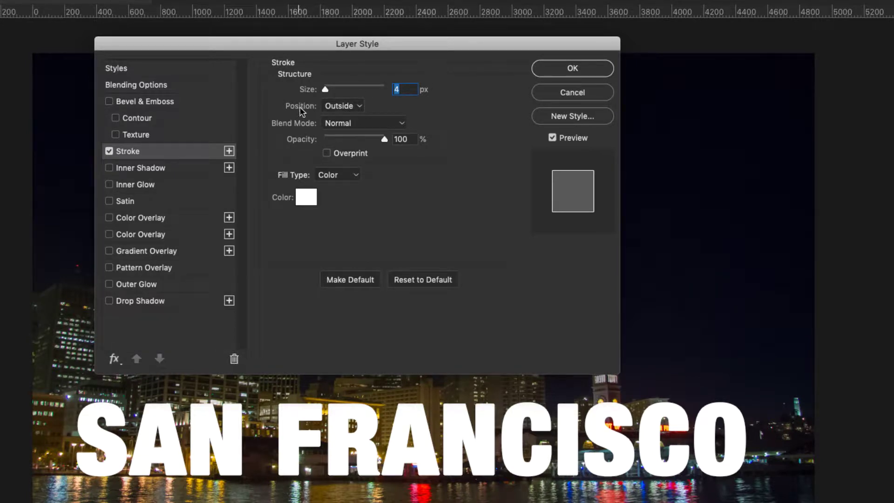
left_click(334, 107)
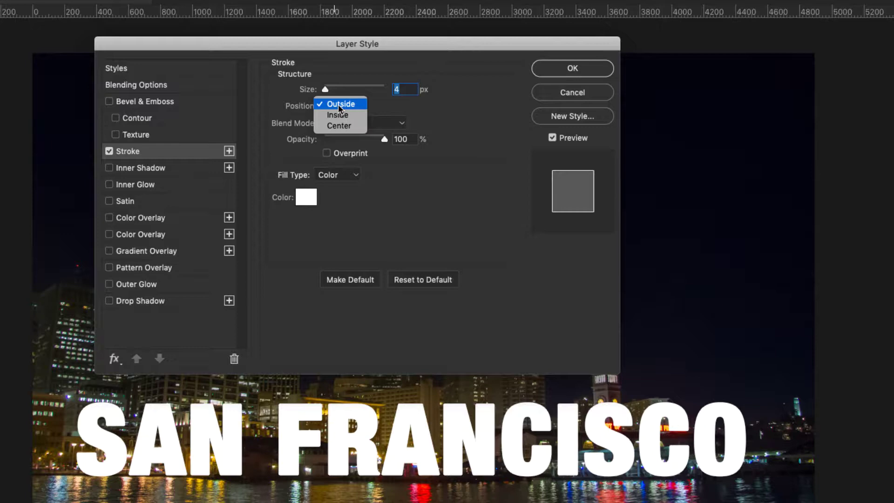
left_click(338, 105)
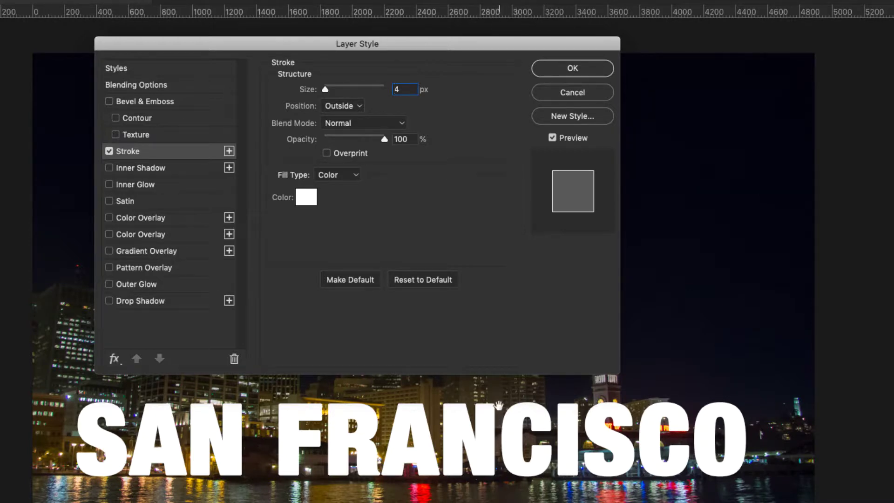
left_click(550, 72)
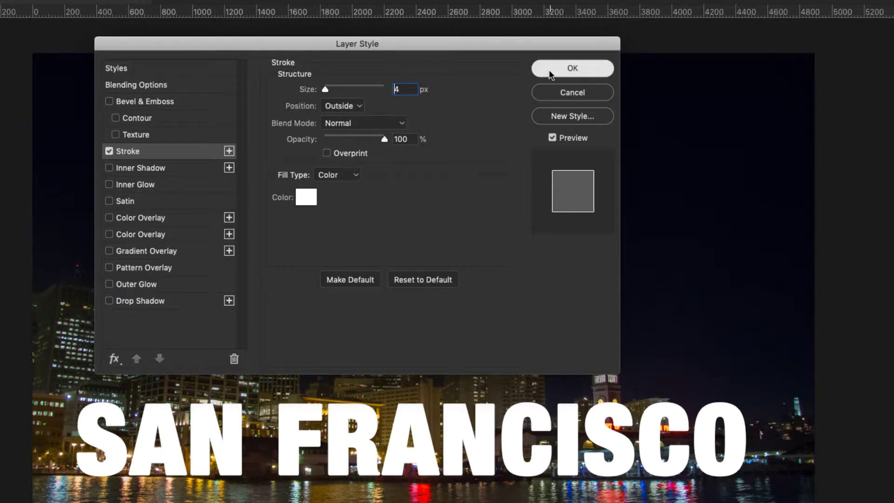
Apply the white stroke and set the SAN FRANCISCO layer Fill to 0% for hollow letters
left_click(550, 70)
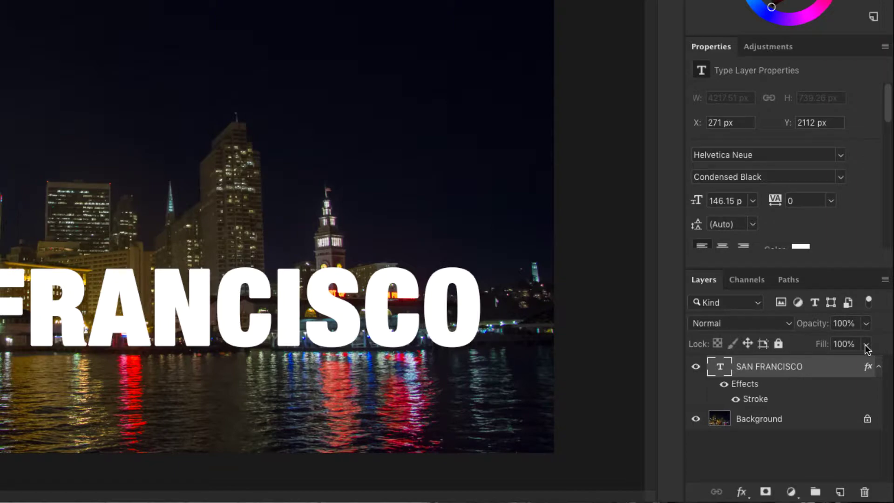
left_click(867, 345)
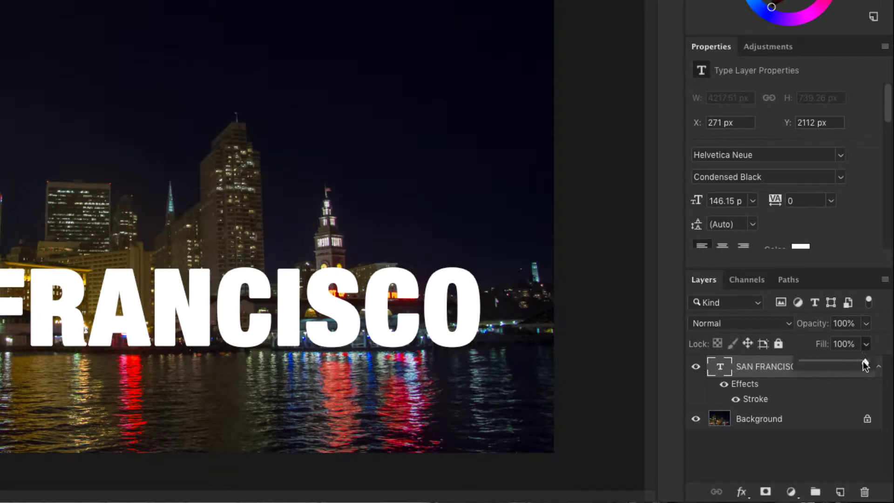
left_click_drag(865, 361, 777, 365)
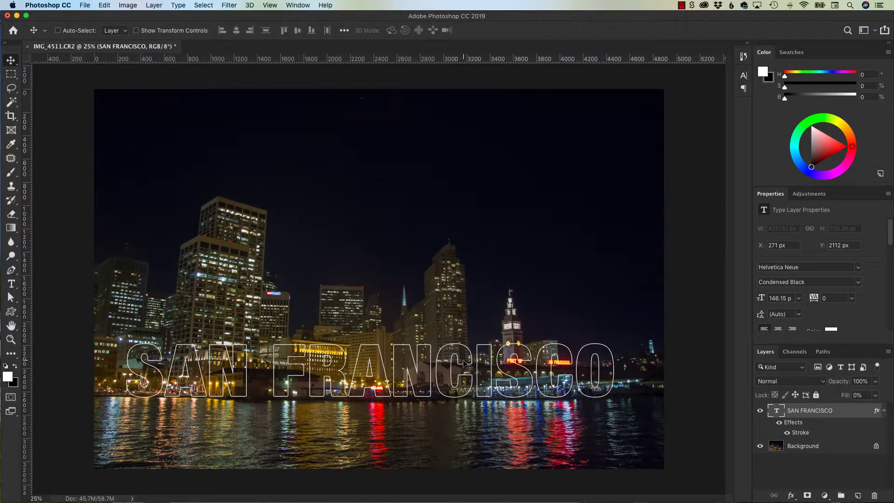
left_click_drag(528, 360, 532, 183)
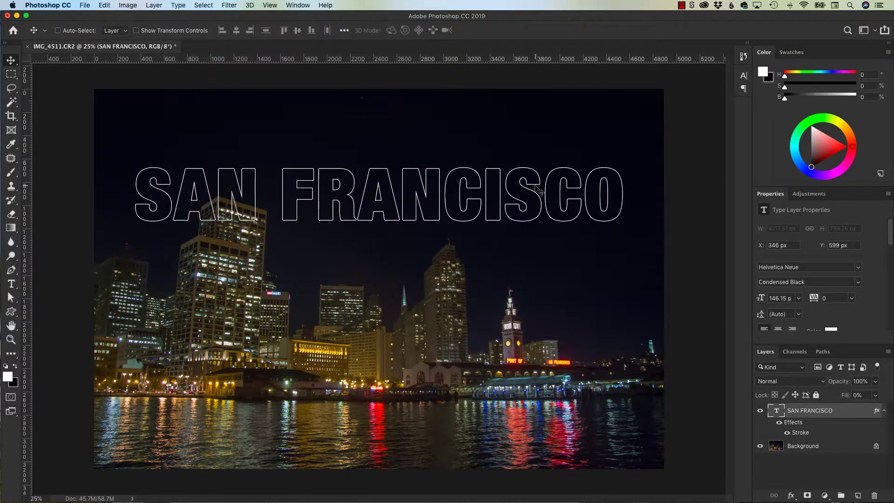
key("super+z")
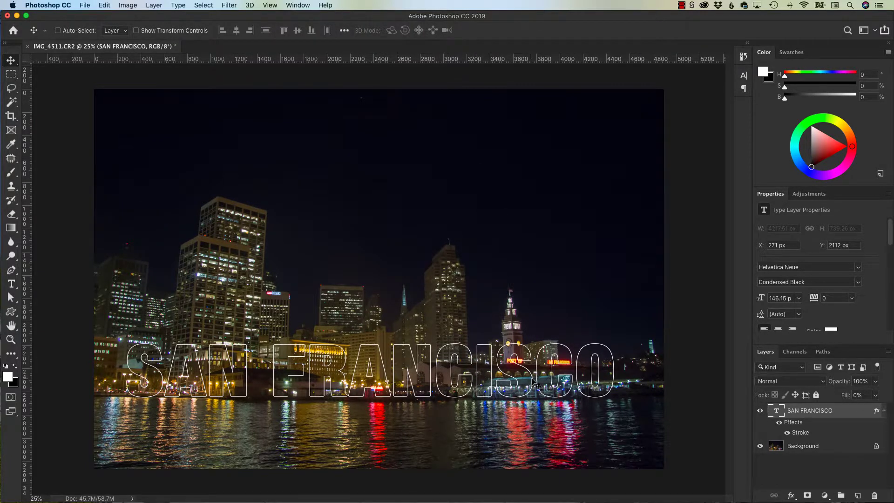
Compare 10, 12, 13 and 20 px stroke sizes, then apply a 20 px outside stroke
double_click(800, 433)
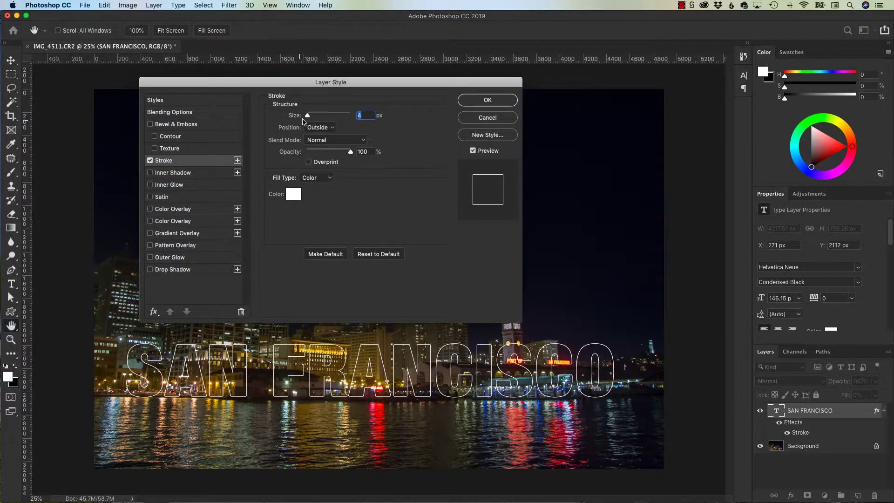
left_click_drag(308, 117, 311, 116)
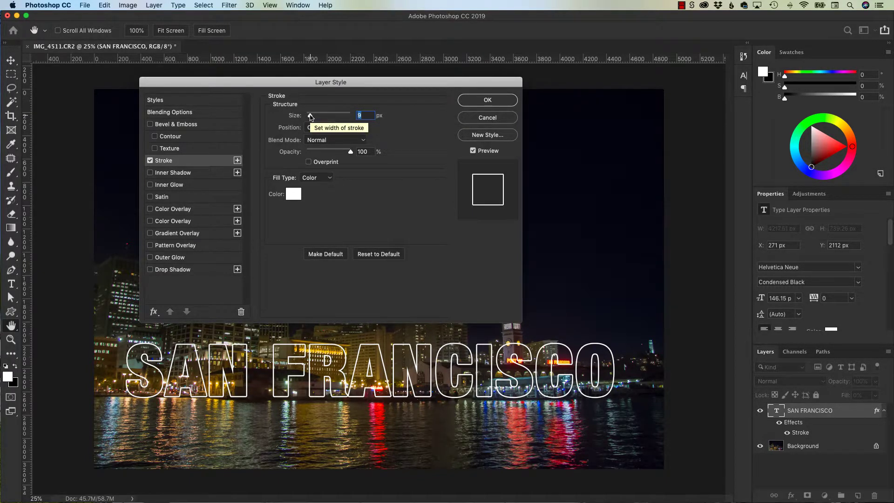
key("Up")
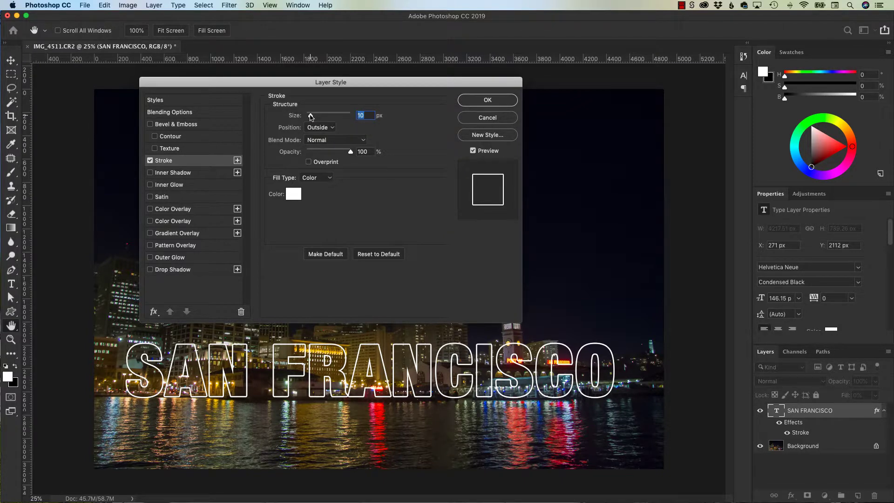
key("shift+Up")
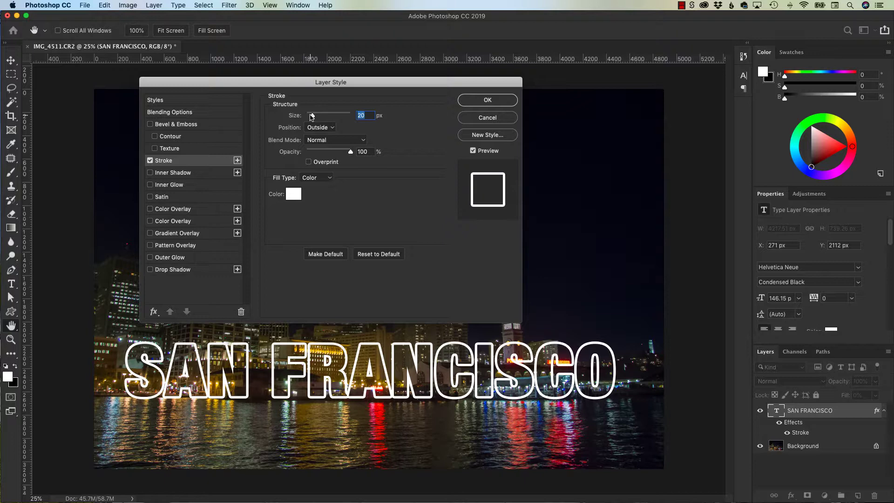
key("shift+Down")
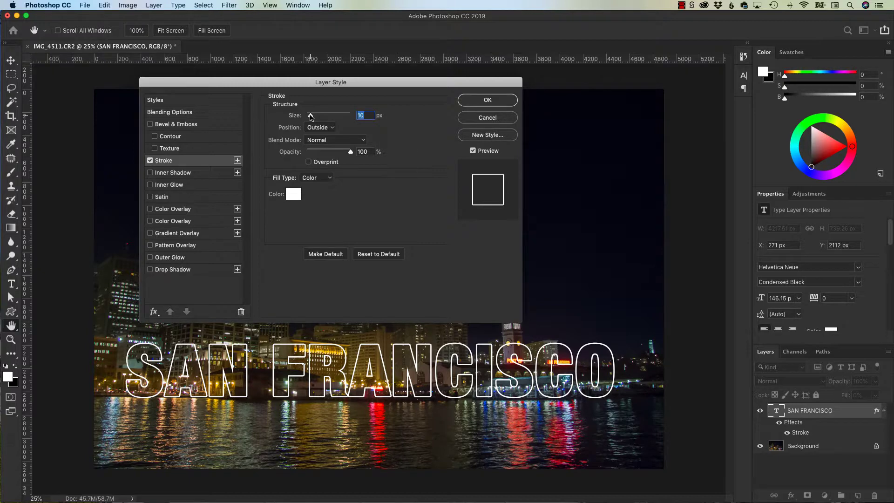
key("shift+Up")
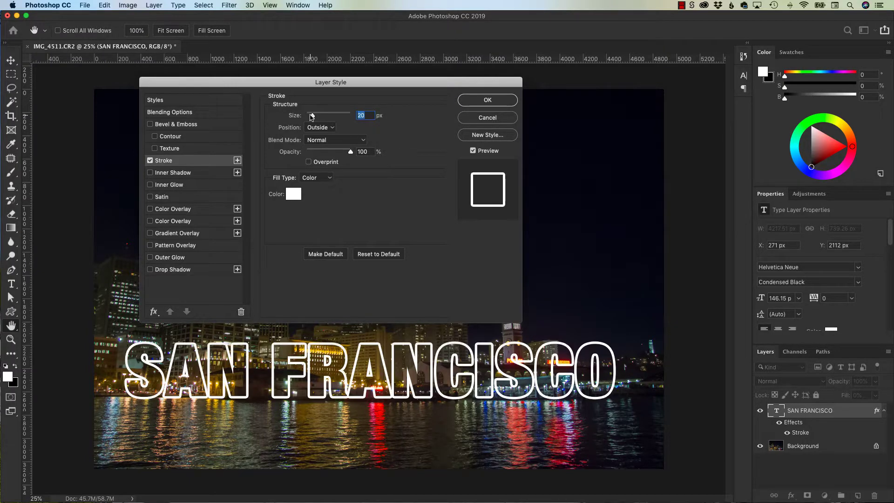
key("shift+Down")
key("Up")
key("Up")
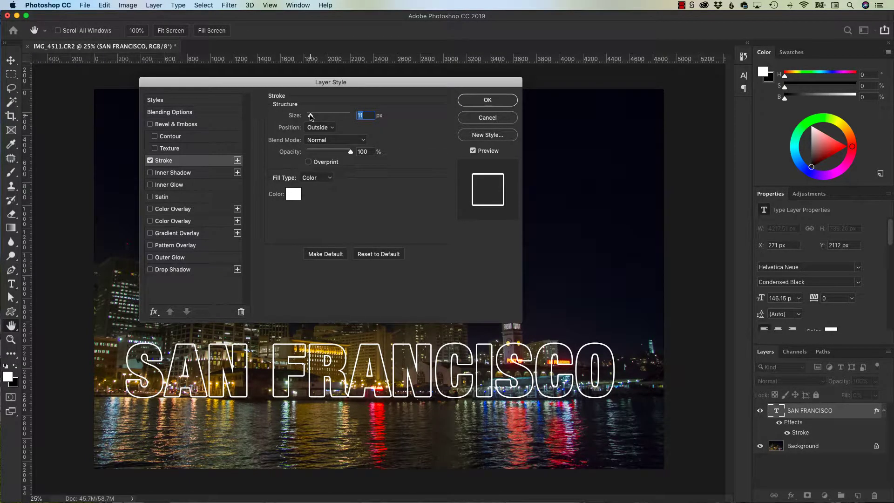
key("Up")
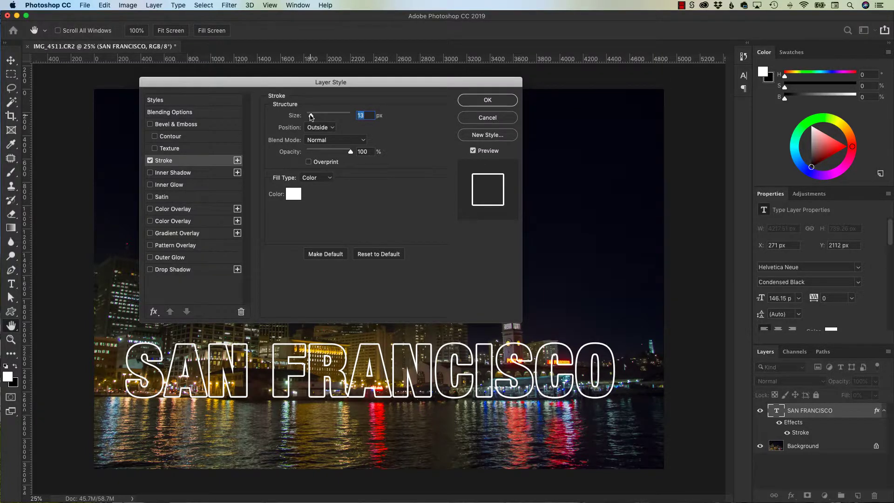
key("Down")
key("Down")
key("Down")
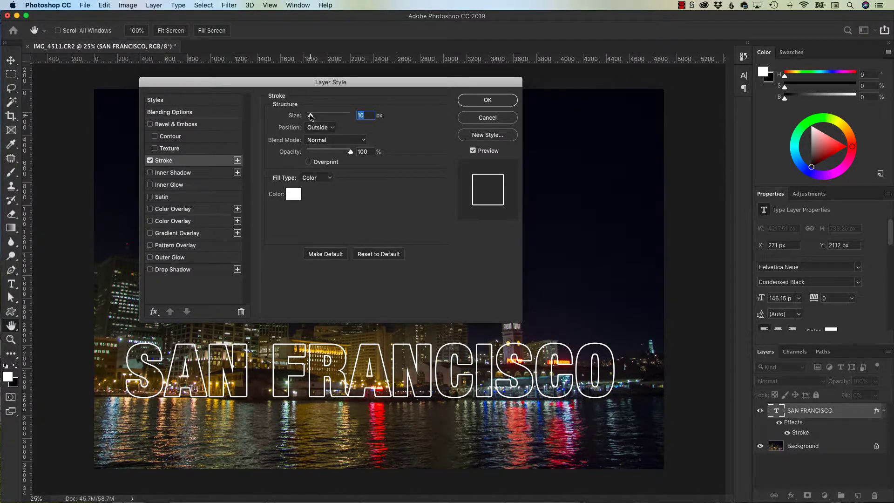
key("shift+Up")
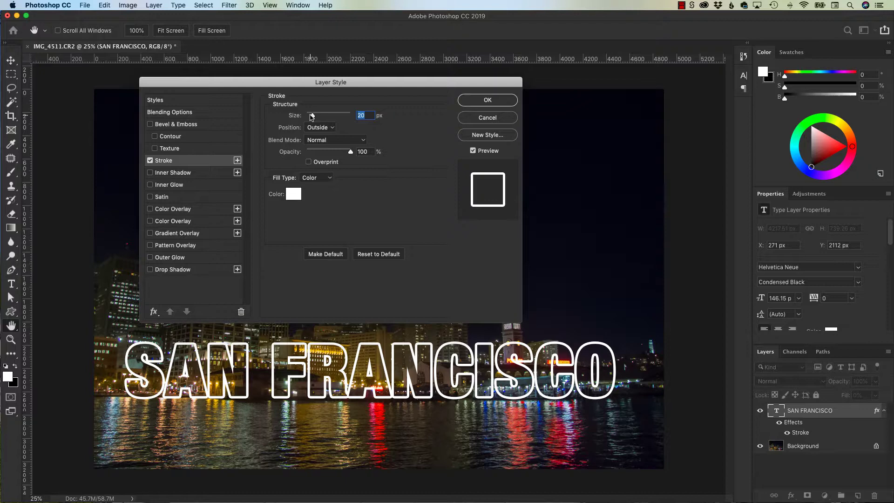
key("Return")
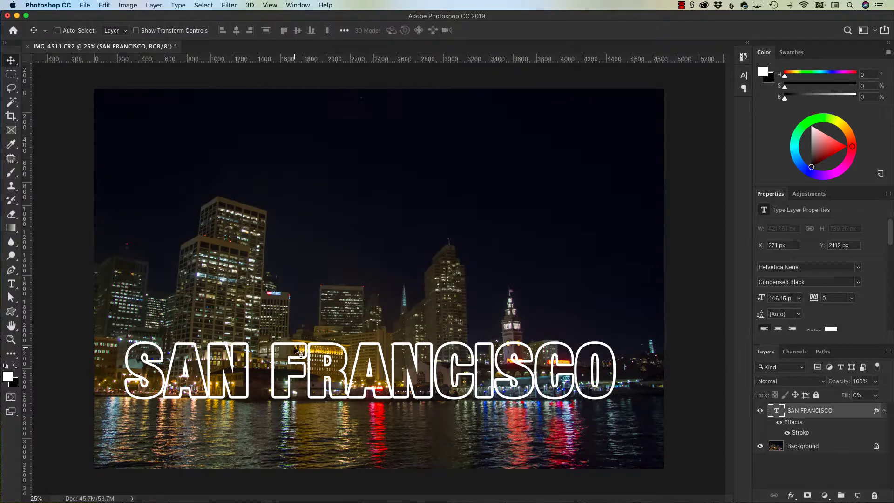
Zoom in on FRANC and kern the R–A and A–N pairs wider in FRANCISCO
left_click(346, 396)
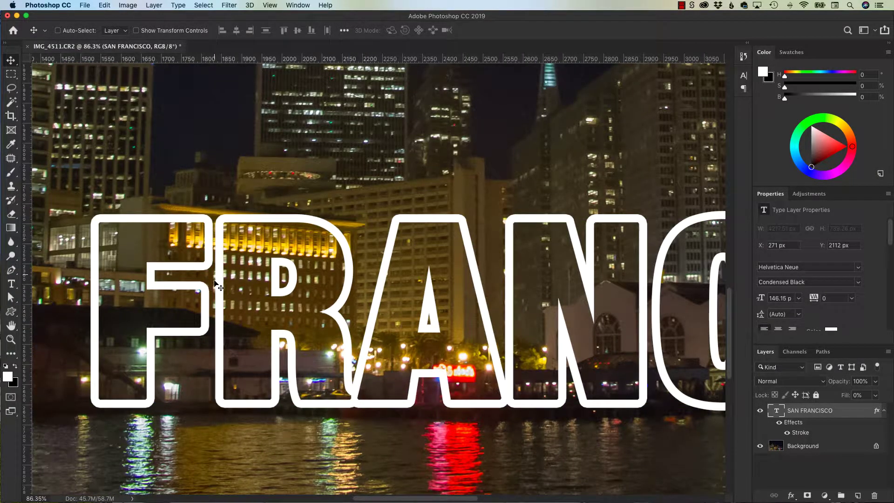
scroll(363, 323, "down", 1)
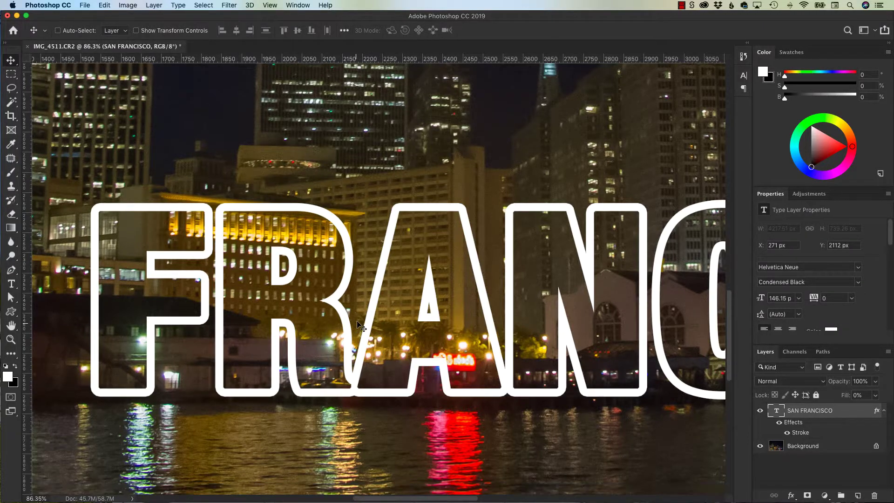
key("t")
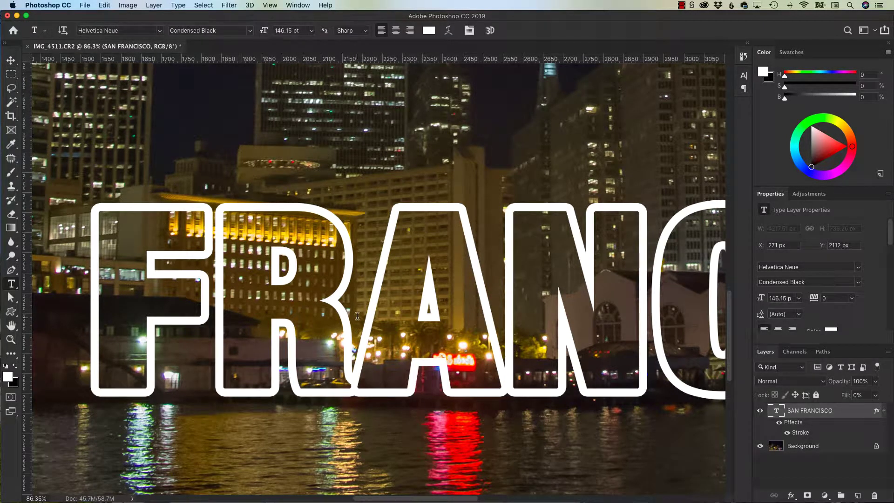
scroll(357, 317, "down", 4)
scroll(357, 316, "left", 4)
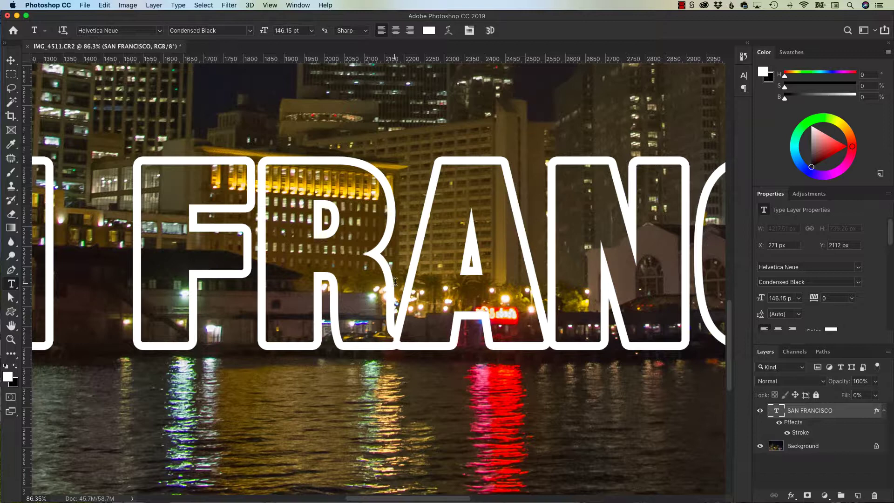
left_click(395, 281)
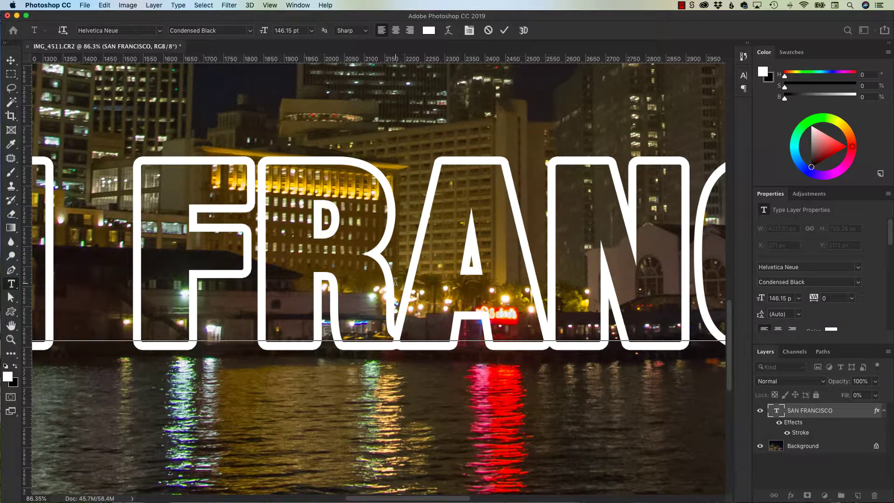
key("alt+Right")
key("alt+Right")
key("alt+Right")
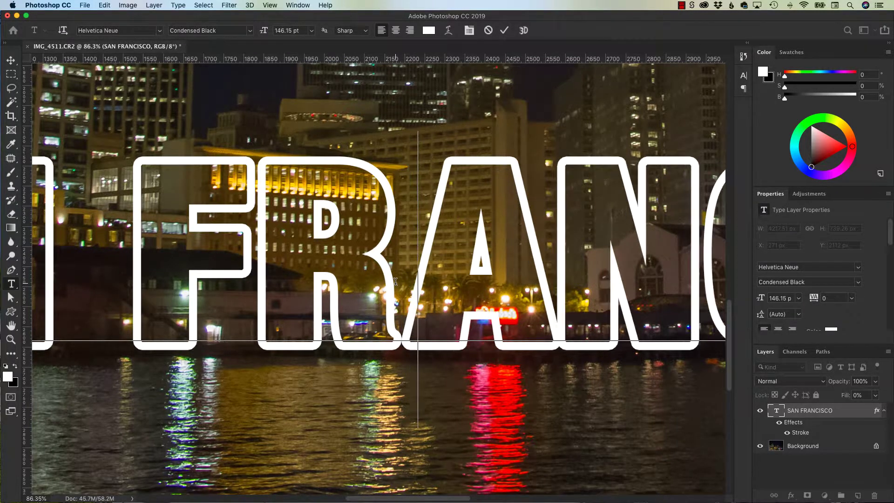
key("Right")
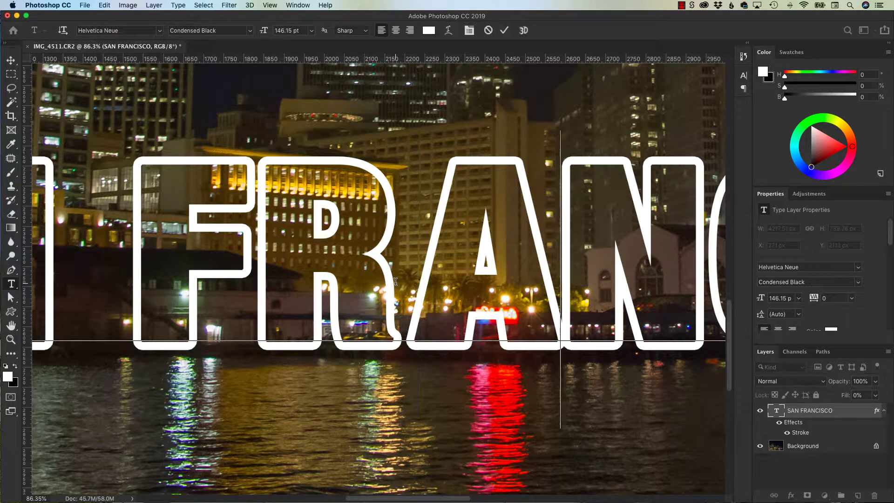
key("alt+Right")
key("alt+Right")
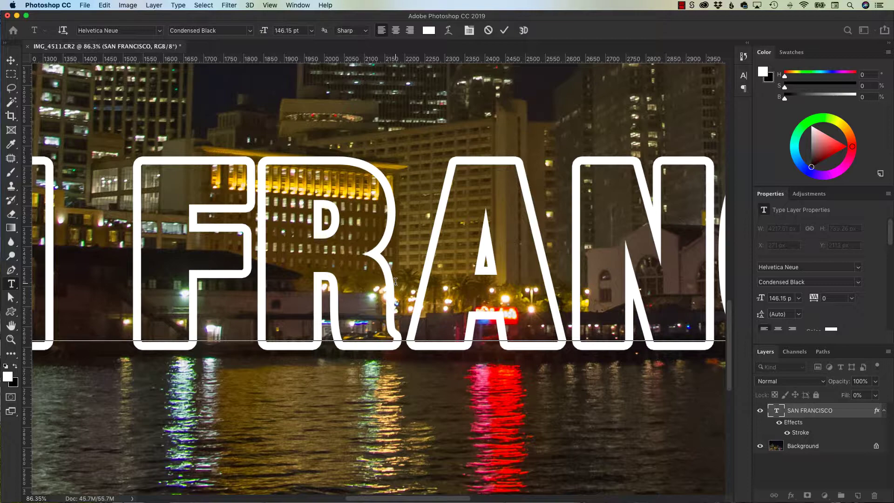
key("super+Return")
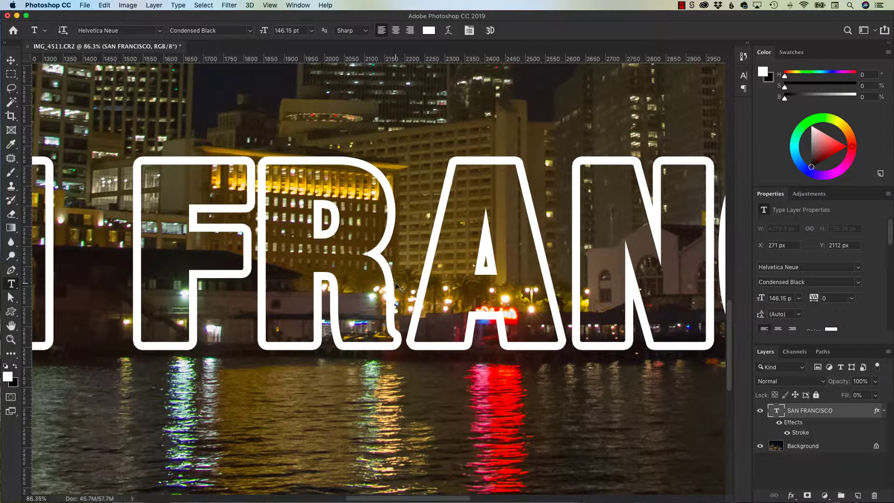
key("super+0")
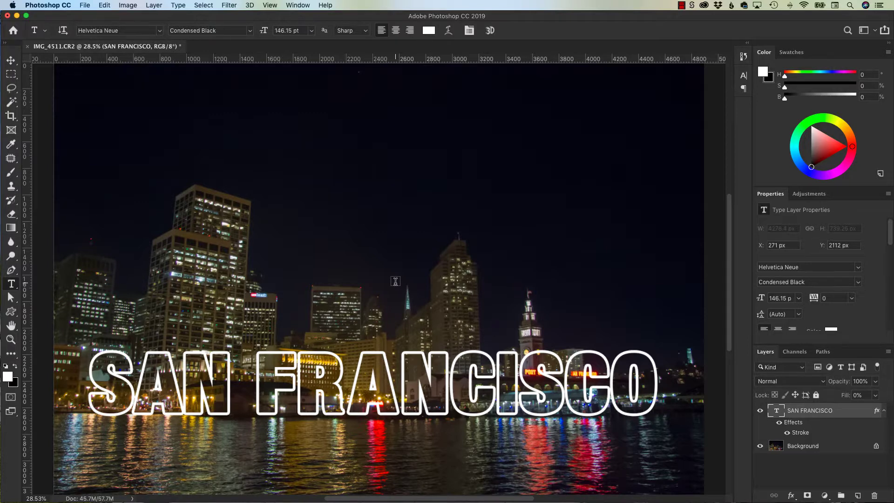
Undo the kerning change and set the SAN FRANCISCO stroke Size to 10 px
key("super+z")
key("super+z")
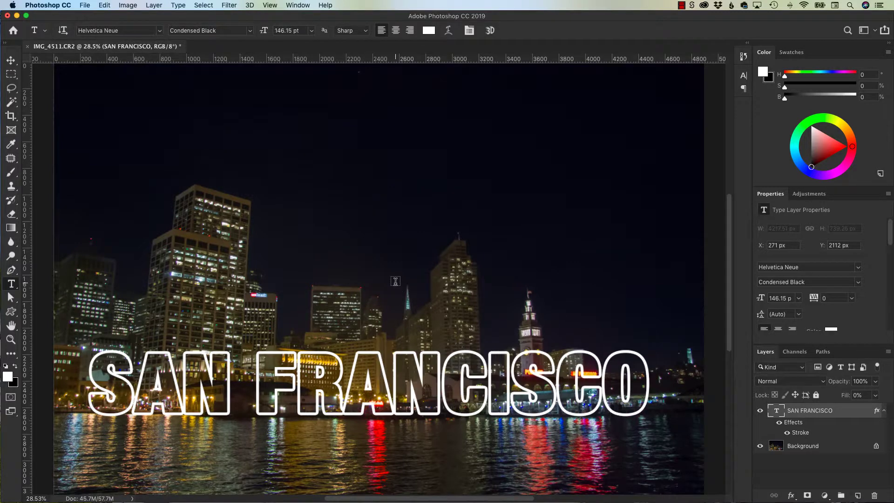
key("v")
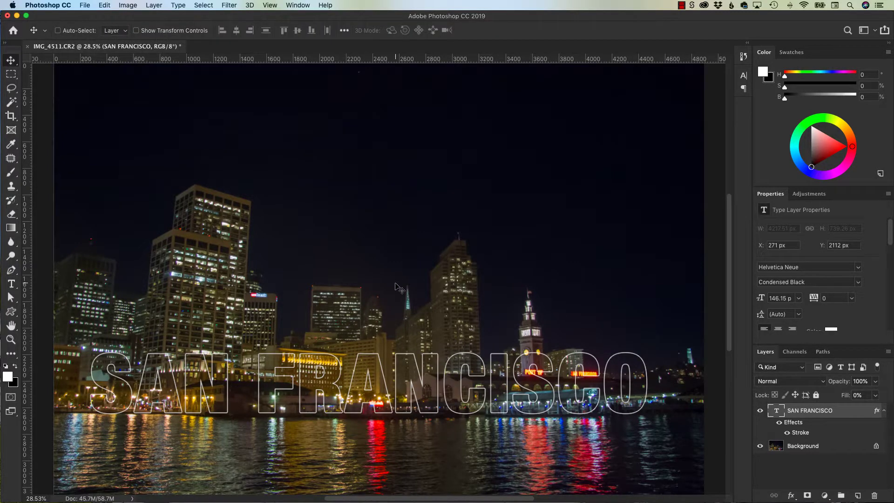
double_click(804, 434)
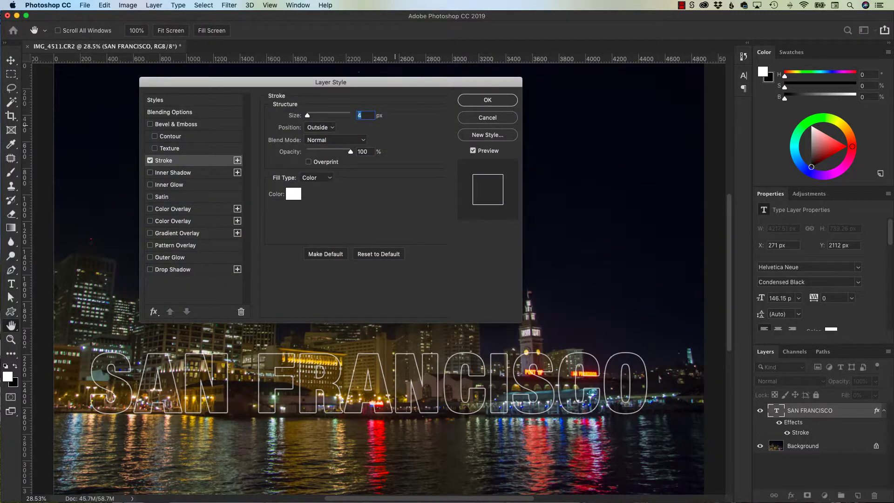
type("10")
key("Return")
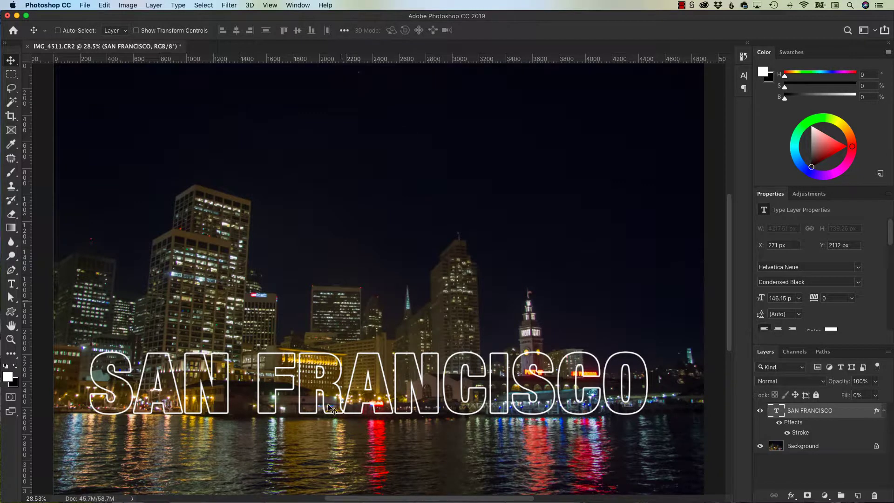
scroll(331, 410, "up", 1)
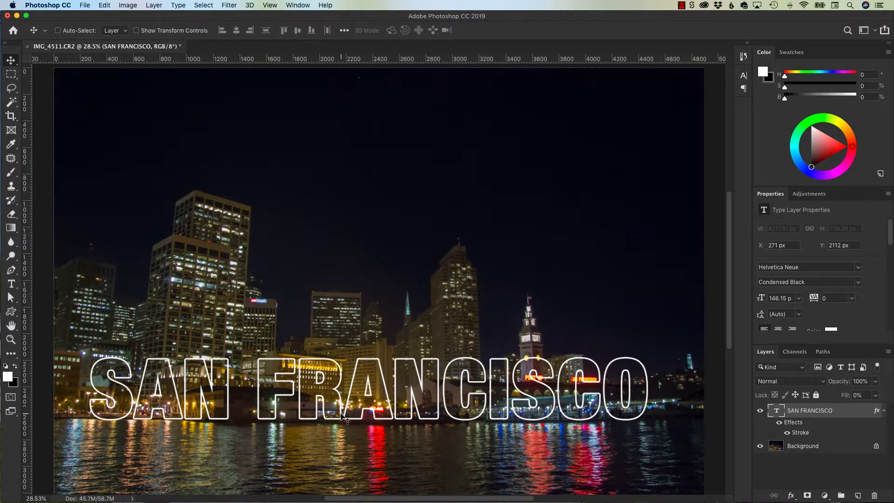
scroll(345, 418, "down", 2)
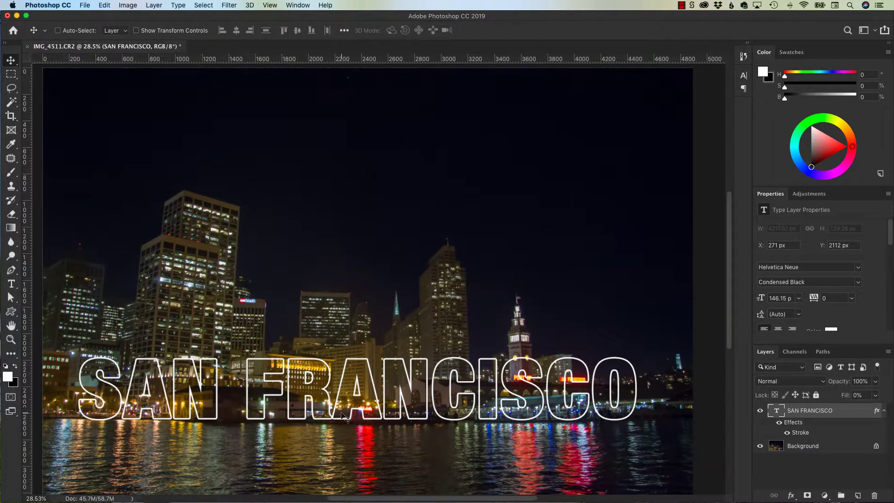
scroll(344, 416, "up", 1)
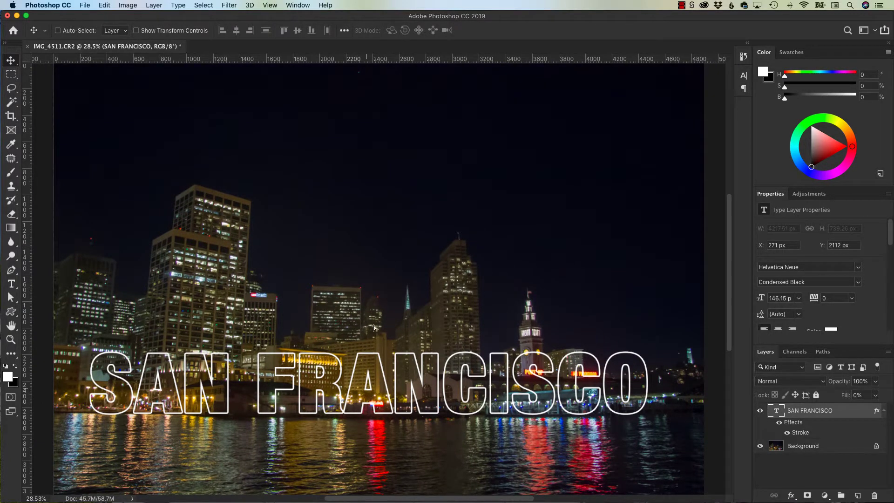
Drag the hollow SAN FRANCISCO title up into the dark sky above the towers
left_click_drag(367, 391, 378, 193)
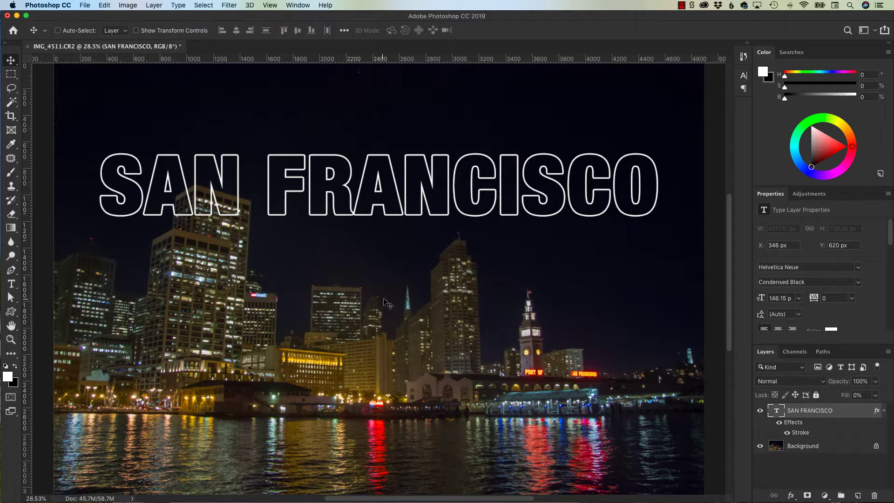